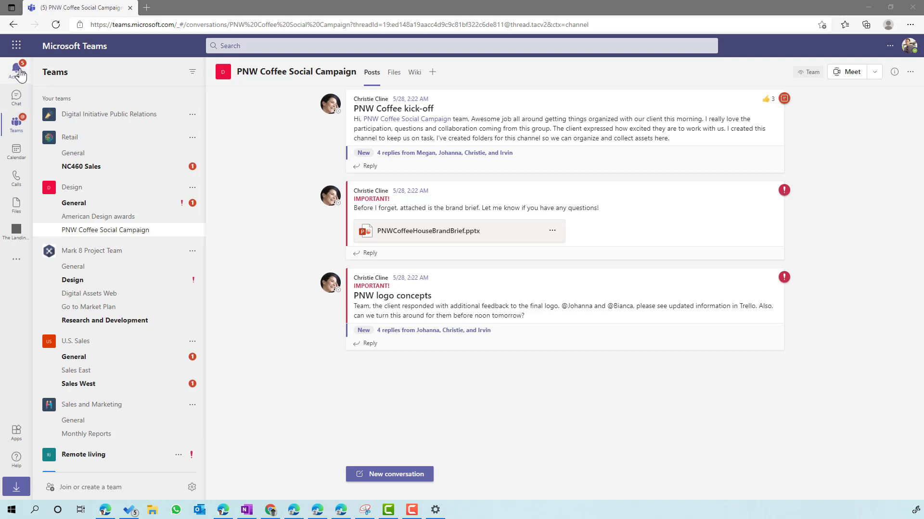
Open the activity feed and check which feed views are available, staying on Feed.
{"action": "left_click", "coordinate": [19, 71]}
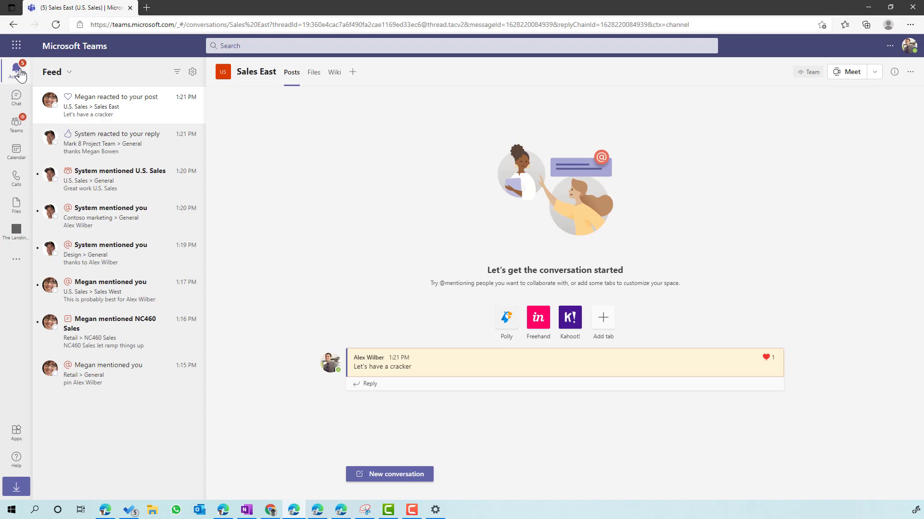
{"action": "left_click", "coordinate": [68, 73]}
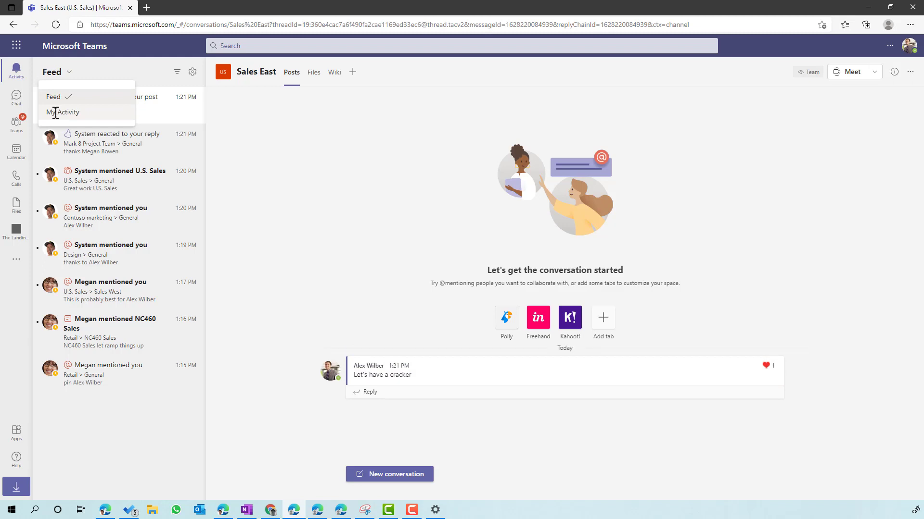
{"action": "left_click", "coordinate": [98, 69]}
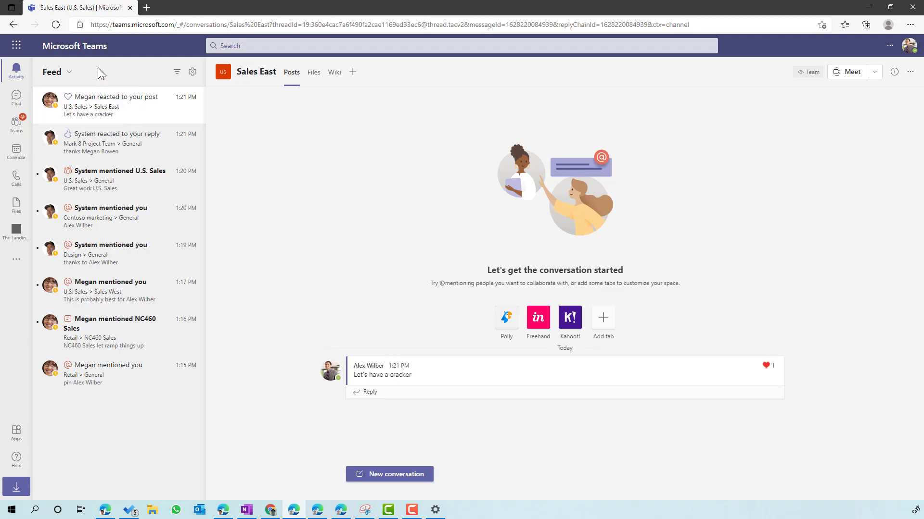
Filter the activity feed to Mentions, view the mention from the Design team's General channel, and clear the filter.
{"action": "left_click", "coordinate": [177, 73]}
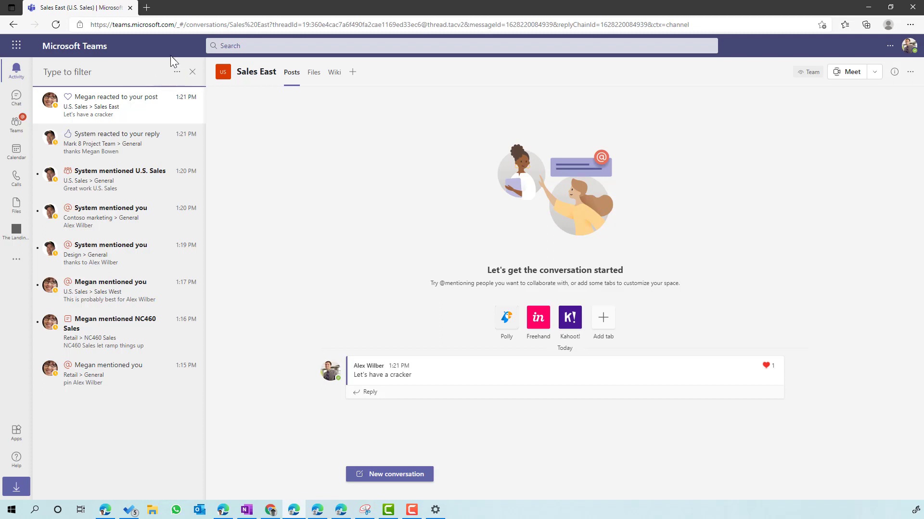
{"action": "left_click", "coordinate": [177, 73]}
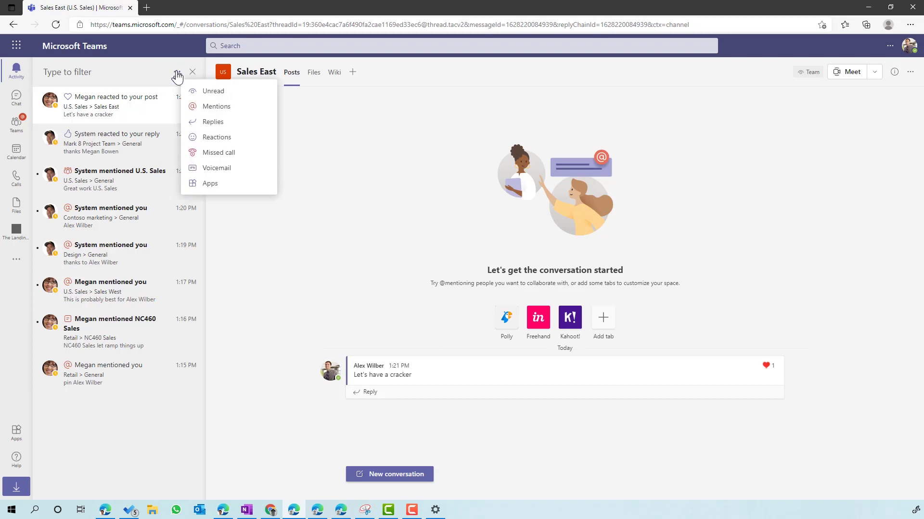
{"action": "left_click", "coordinate": [220, 110]}
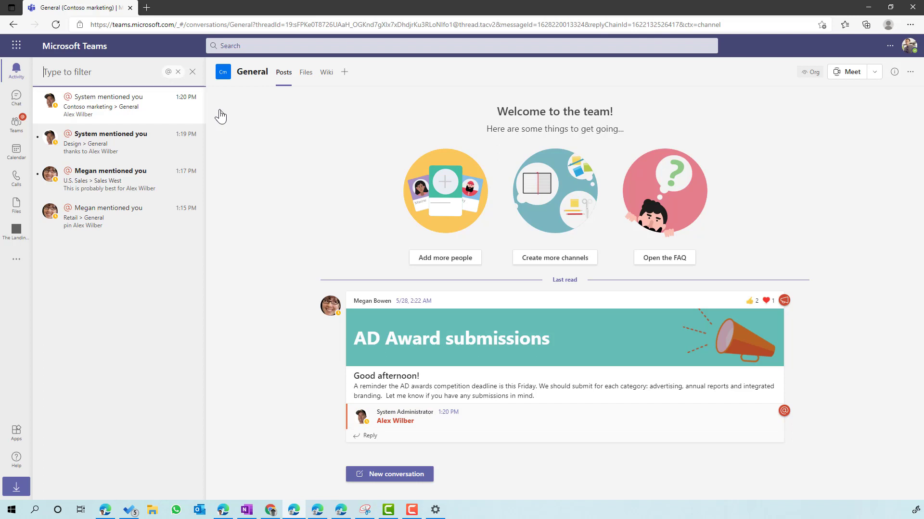
{"action": "left_click", "coordinate": [118, 154]}
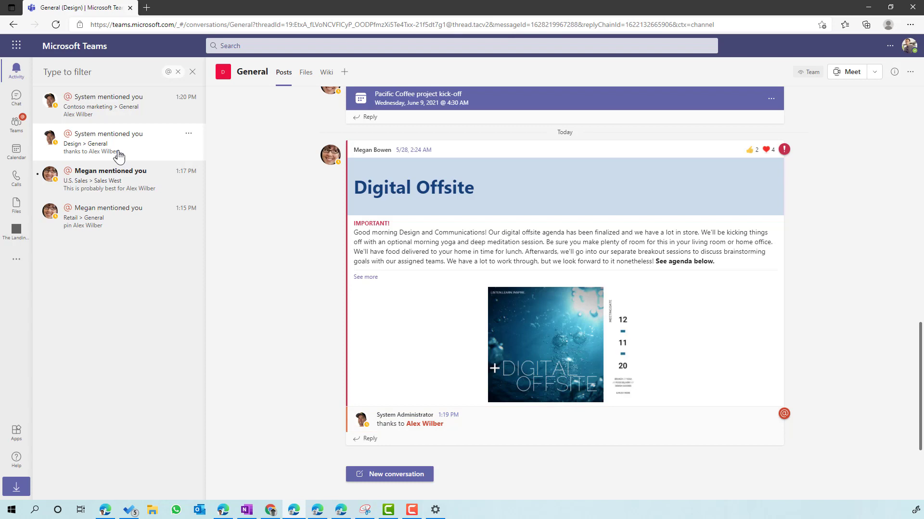
{"action": "left_click", "coordinate": [177, 72]}
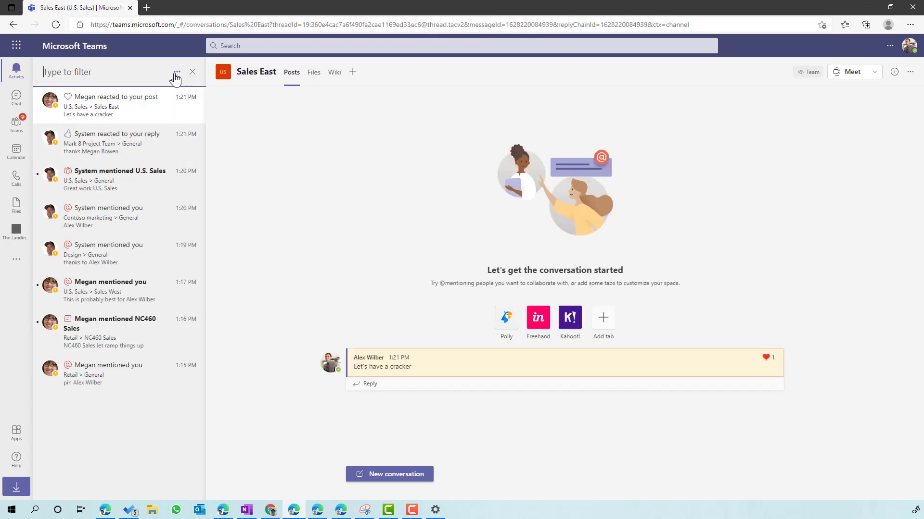
Filter the activity feed to Unread items, then clear that filter.
{"action": "left_click", "coordinate": [177, 74]}
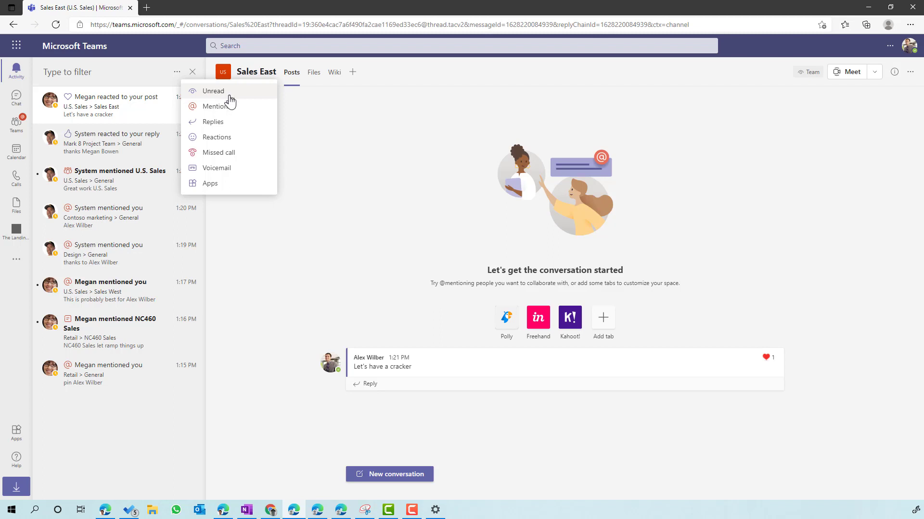
{"action": "left_click", "coordinate": [207, 93]}
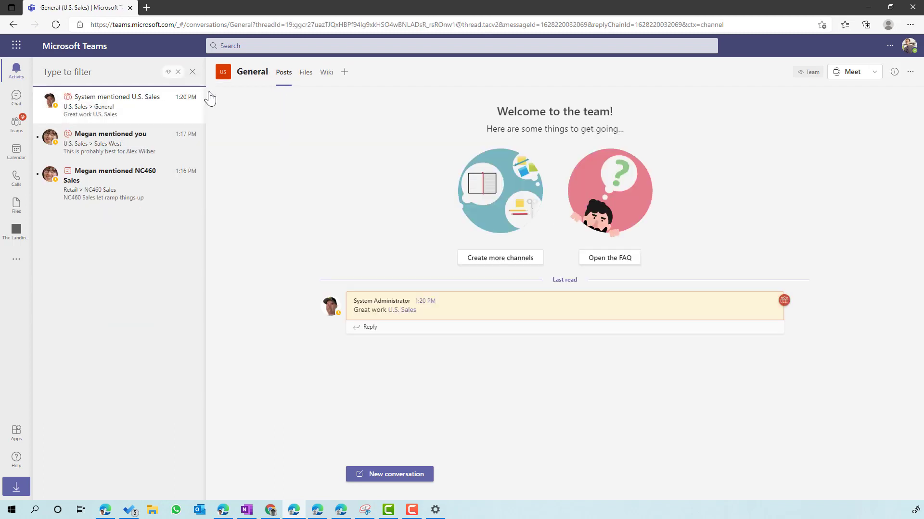
{"action": "left_click", "coordinate": [178, 72]}
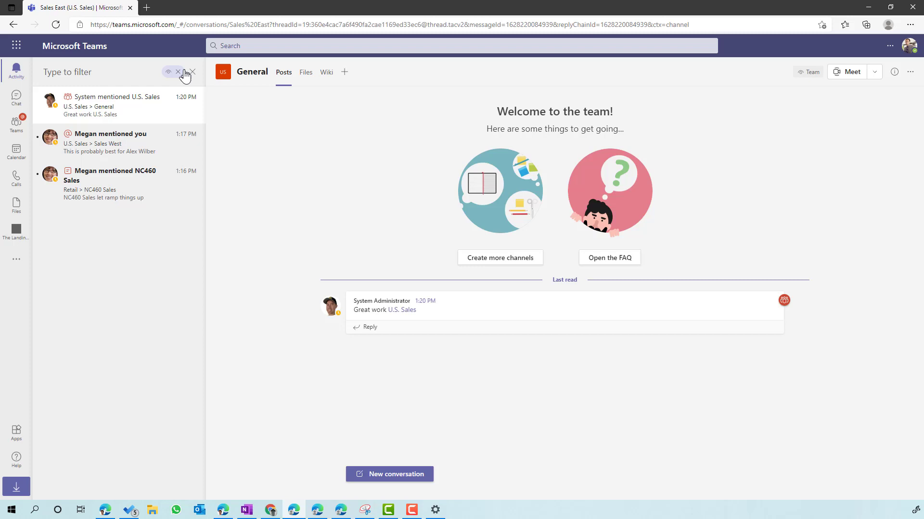
Check the activity feed with the Replies filter applied, then remove the filter.
{"action": "left_click", "coordinate": [177, 75]}
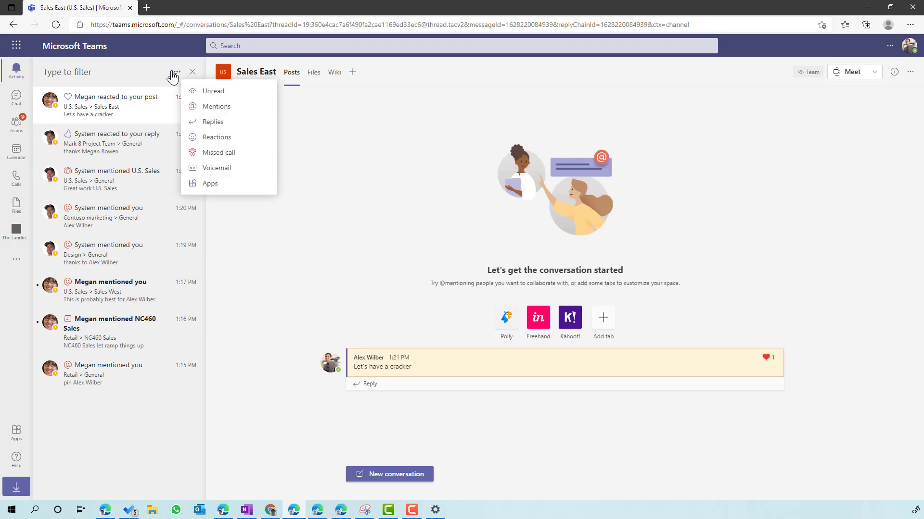
{"action": "left_click", "coordinate": [215, 126]}
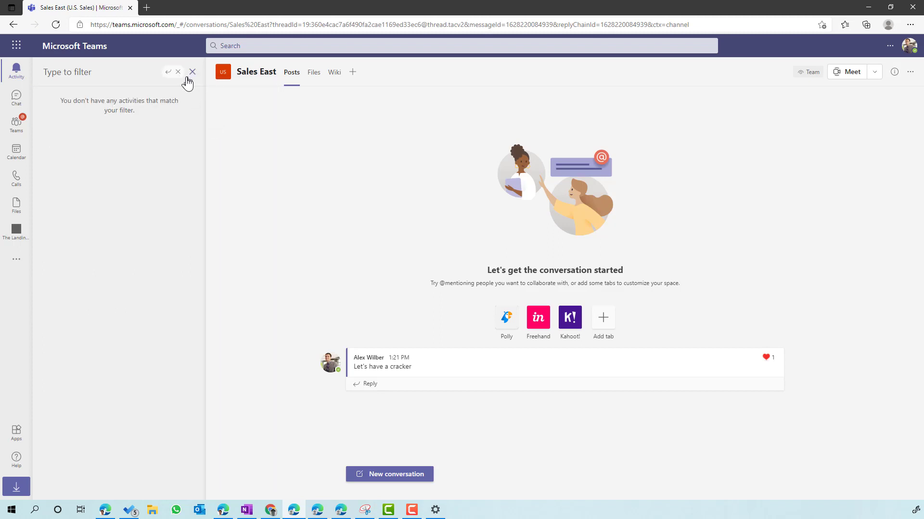
{"action": "left_click", "coordinate": [178, 73]}
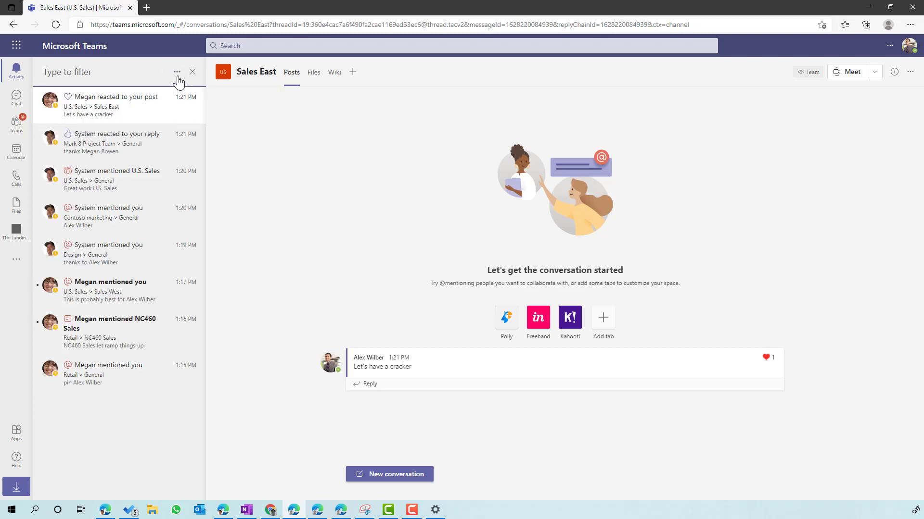
View only Reactions in the activity feed, then restore the unfiltered list.
{"action": "left_click", "coordinate": [177, 73]}
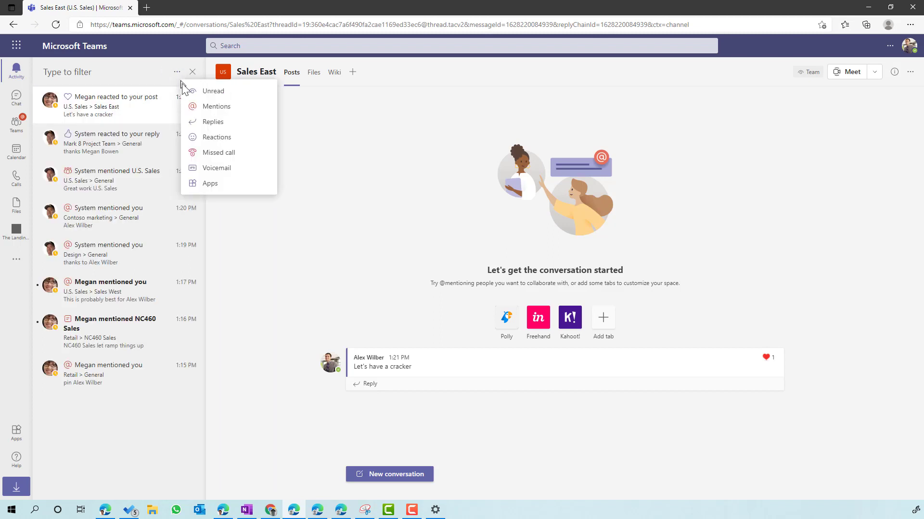
{"action": "left_click", "coordinate": [209, 139]}
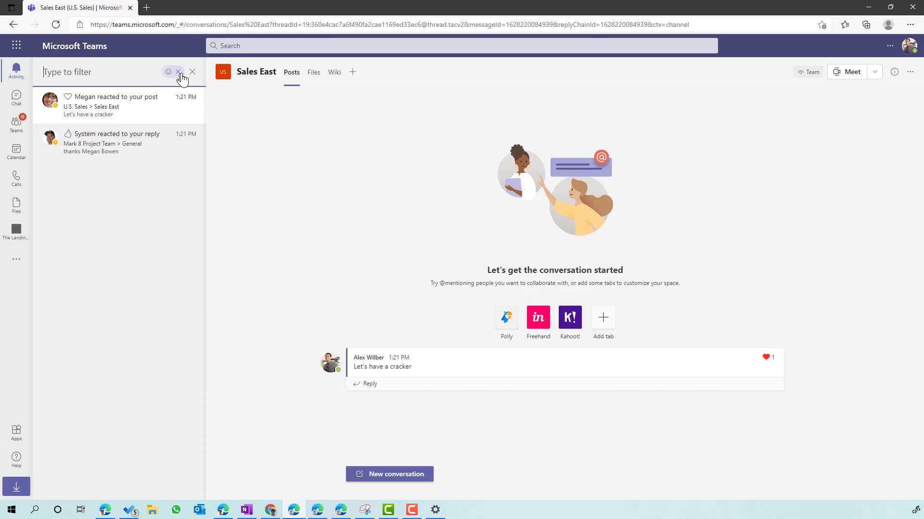
{"action": "left_click", "coordinate": [178, 72]}
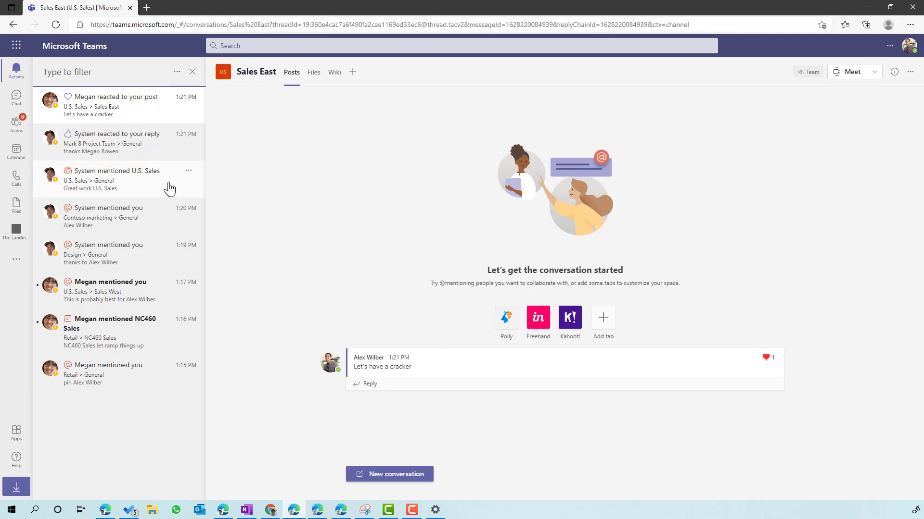
Filter the feed to Unread and start a task from the Sales West message with the Northwind Proposal Contract.docx attachment.
{"action": "left_click", "coordinate": [177, 72]}
{"action": "left_click", "coordinate": [204, 93]}
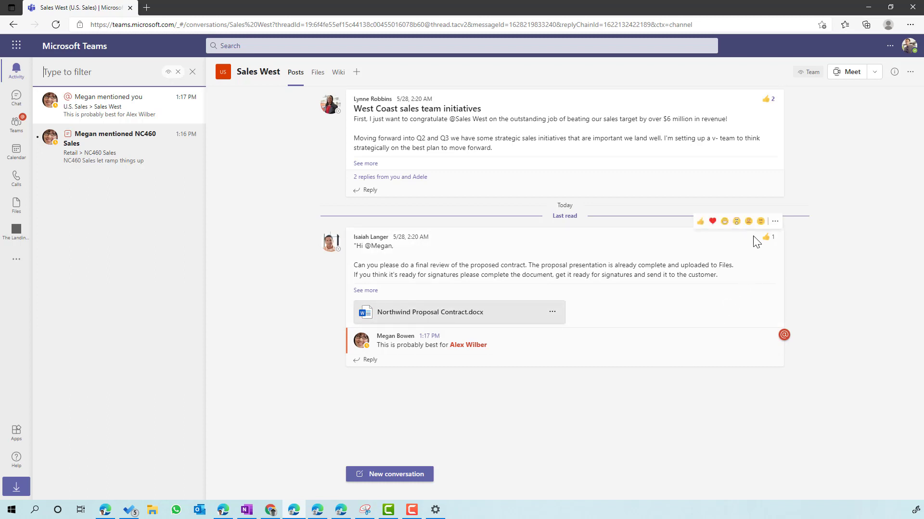
{"action": "left_click", "coordinate": [774, 222]}
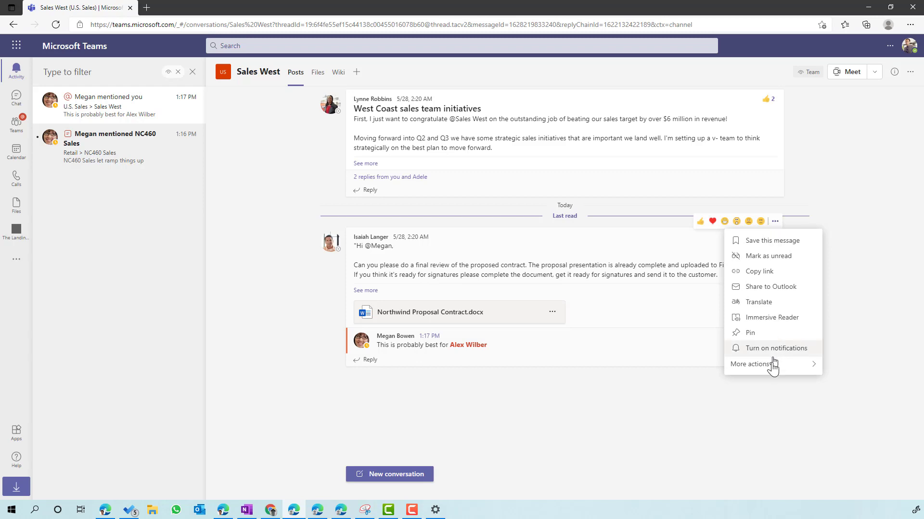
{"action": "mouse_move", "coordinate": [760, 373]}
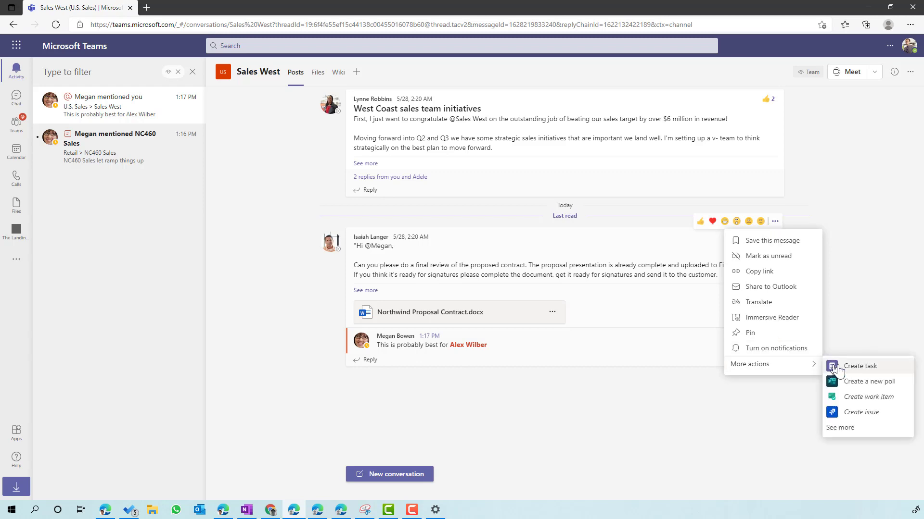
{"action": "left_click", "coordinate": [859, 369]}
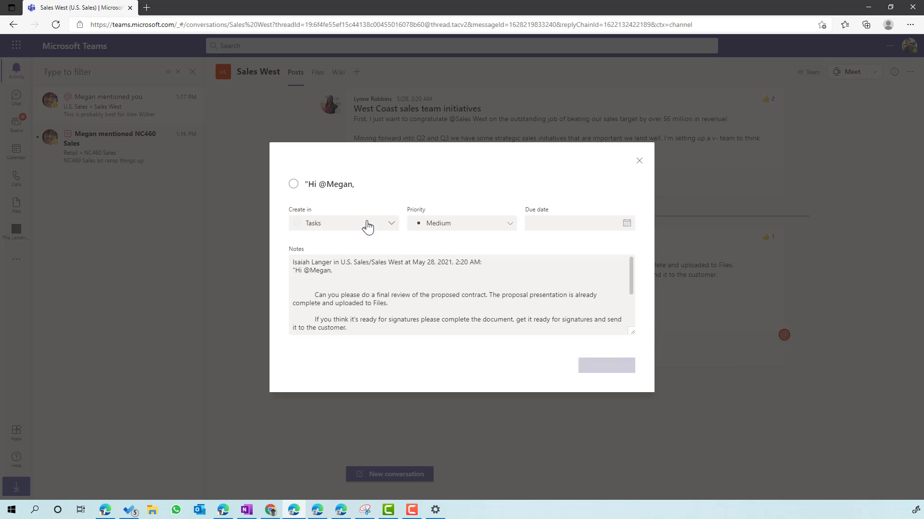
Keep the new task in the Tasks list, setting its priority to Important and its due date to Tue Aug 10 2021.
{"action": "left_click", "coordinate": [368, 226]}
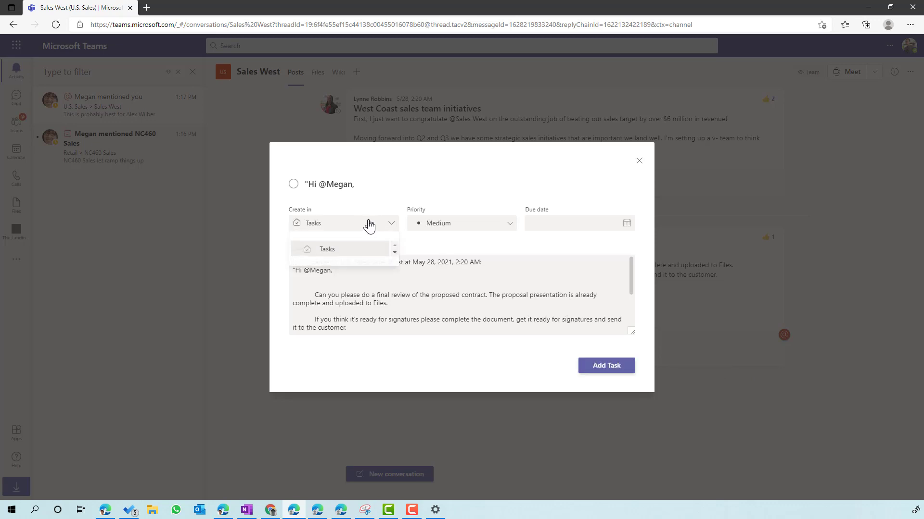
{"action": "left_click", "coordinate": [395, 255]}
{"action": "left_click", "coordinate": [395, 246]}
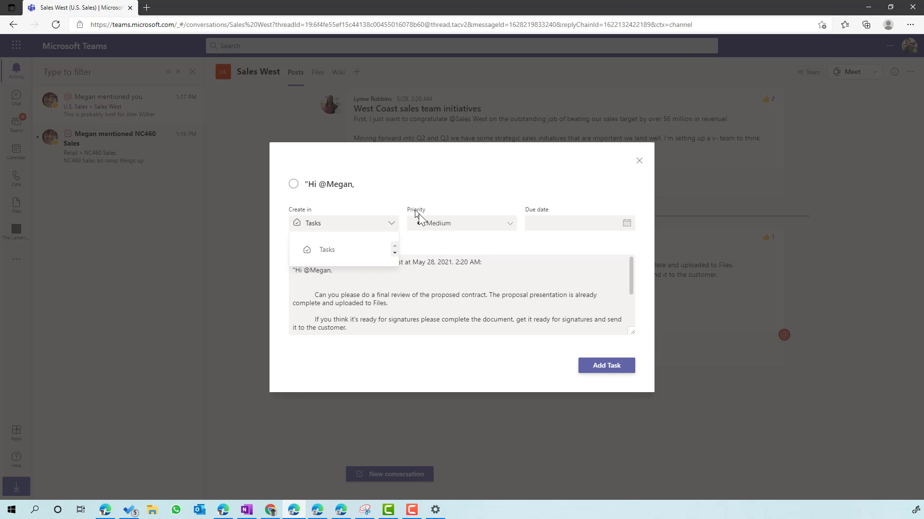
{"action": "left_click", "coordinate": [455, 188]}
{"action": "left_click", "coordinate": [451, 225]}
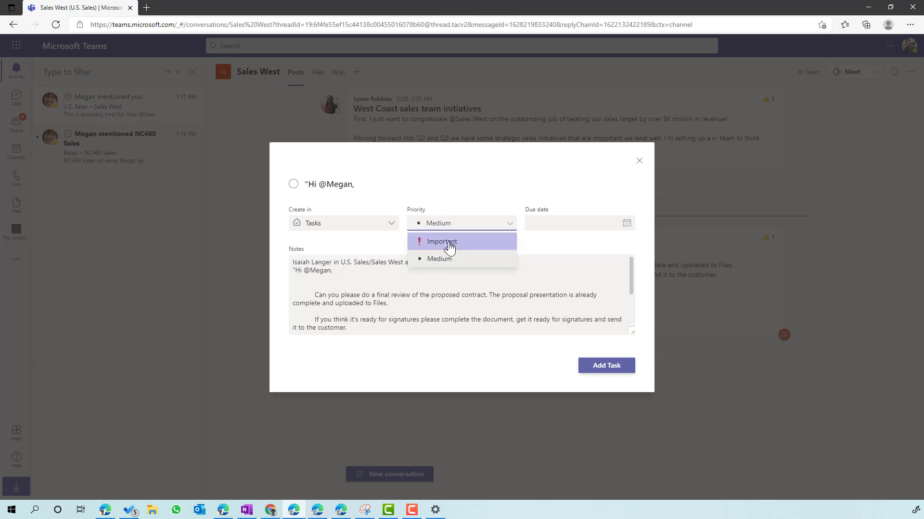
{"action": "left_click", "coordinate": [449, 242]}
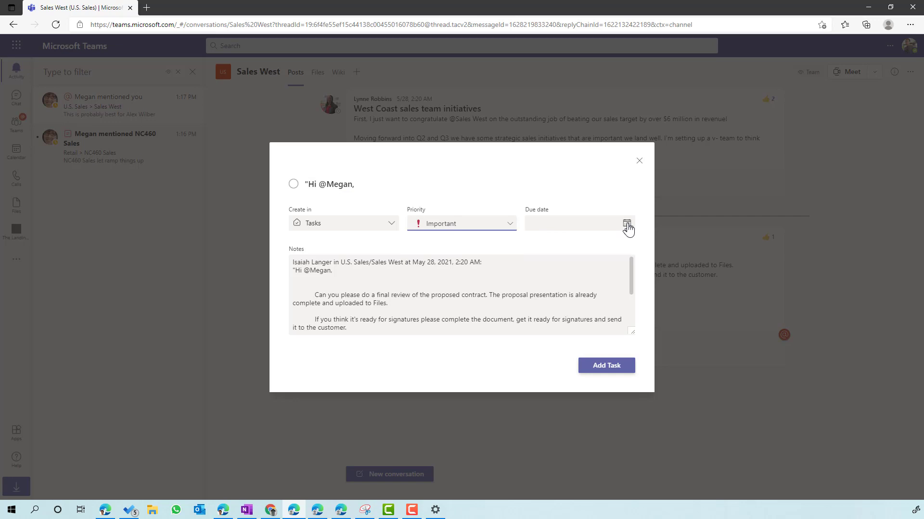
{"action": "left_click", "coordinate": [626, 225]}
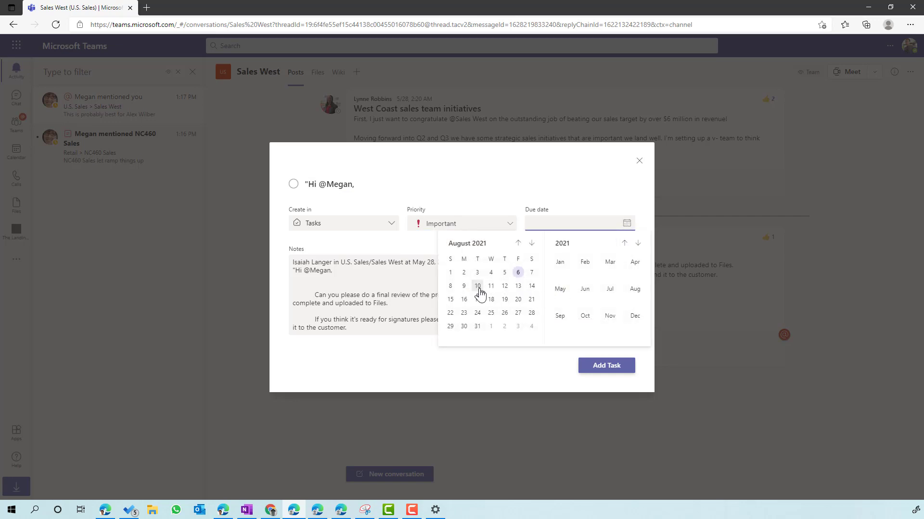
{"action": "left_click", "coordinate": [478, 288]}
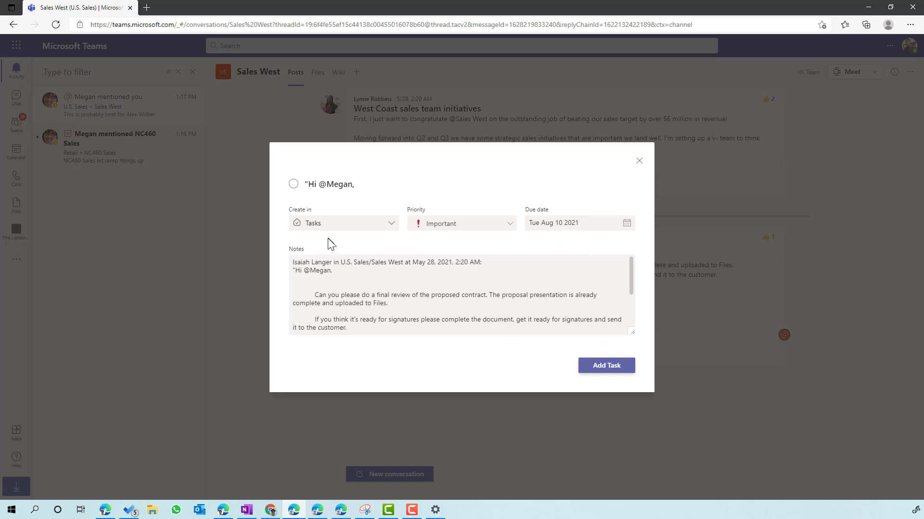
Replace the task name with "Follow up on important document".
{"action": "left_click_drag", "start_coordinate": [355, 186], "coordinate": [301, 185]}
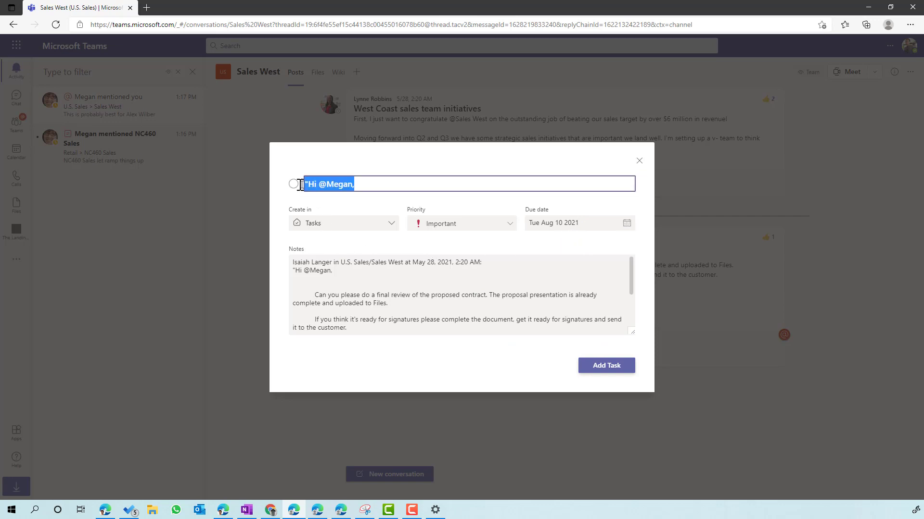
{"action": "left_click", "coordinate": [395, 185]}
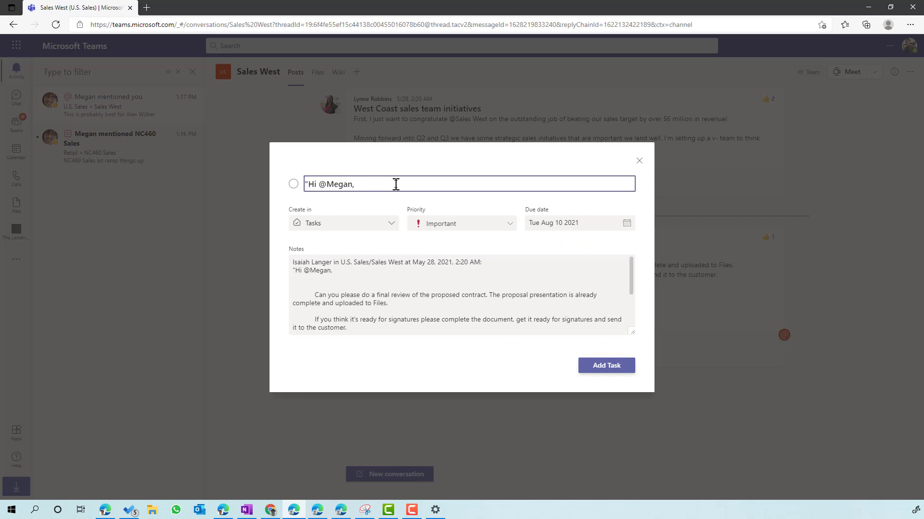
{"action": "key", "text": "BackSpace"}
{"action": "key", "text": "BackSpace"}
{"action": "key", "text": "BackSpace"}
{"action": "key", "text": "BackSpace"}
{"action": "key", "text": "BackSpace"}
{"action": "key", "text": "BackSpace"}
{"action": "key", "text": "BackSpace"}
{"action": "key", "text": "BackSpace"}
{"action": "key", "text": "BackSpace"}
{"action": "key", "text": "BackSpace"}
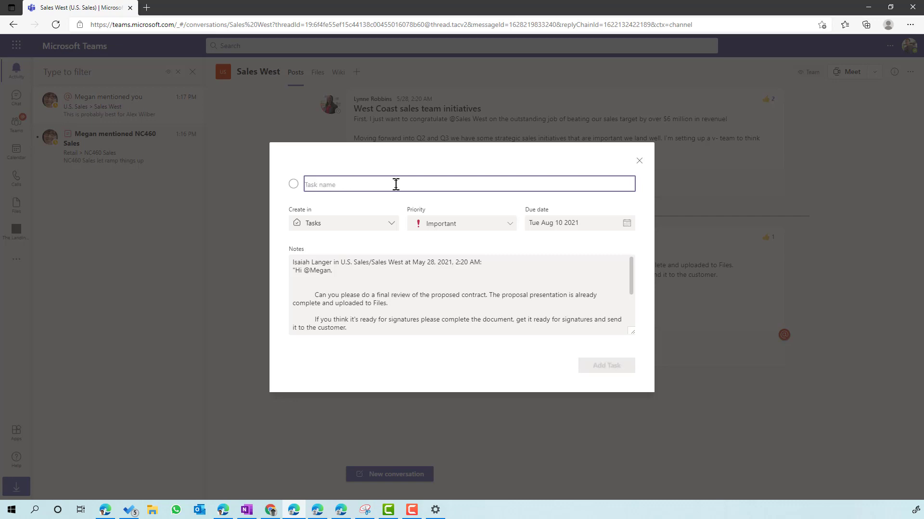
{"action": "type", "text": "Follow"}
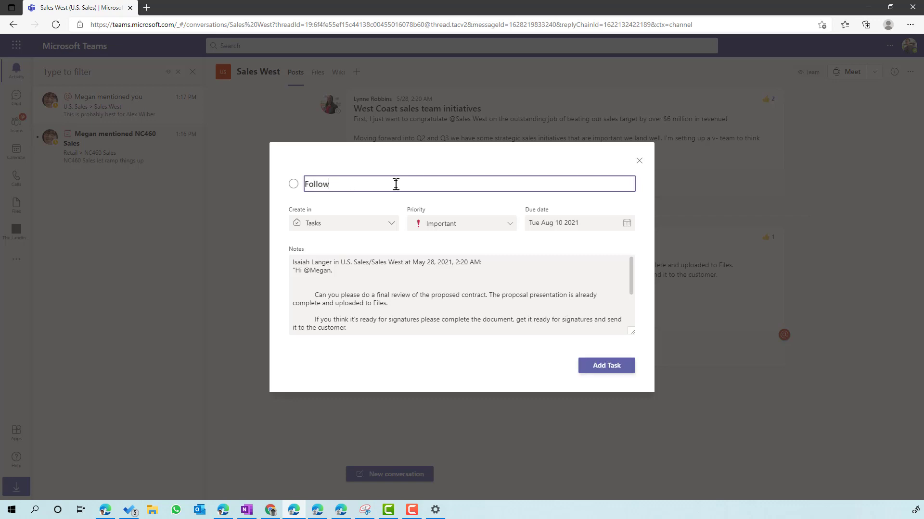
{"action": "type", "text": " up on imporant "}
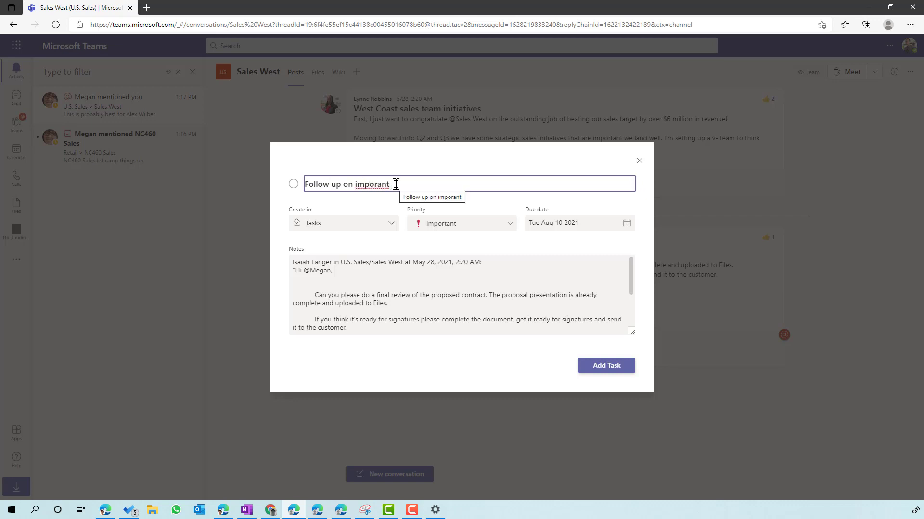
{"action": "type", "text": "document"}
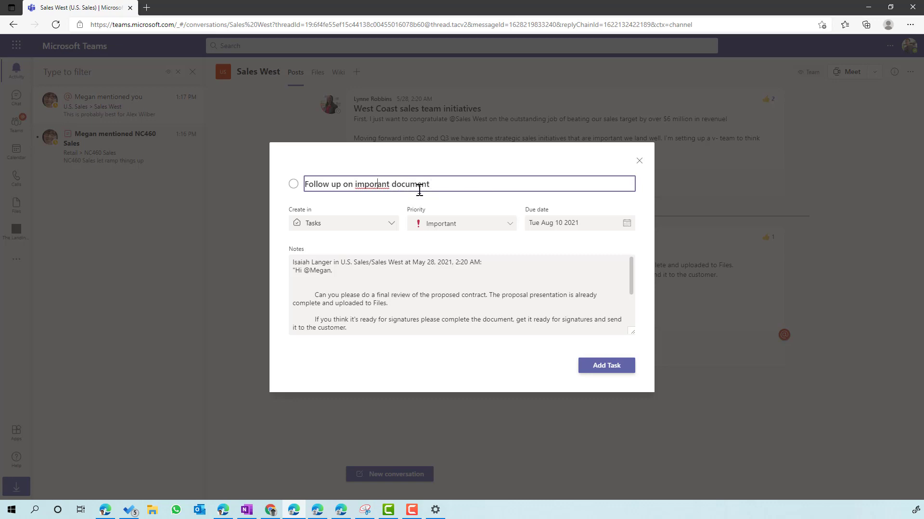
{"action": "type", "text": "t"}
Review the original message text carried over into the task's notes.
{"action": "left_click", "coordinate": [344, 266]}
{"action": "scroll", "coordinate": [331, 273], "scroll_direction": "down", "scroll_amount": 1}
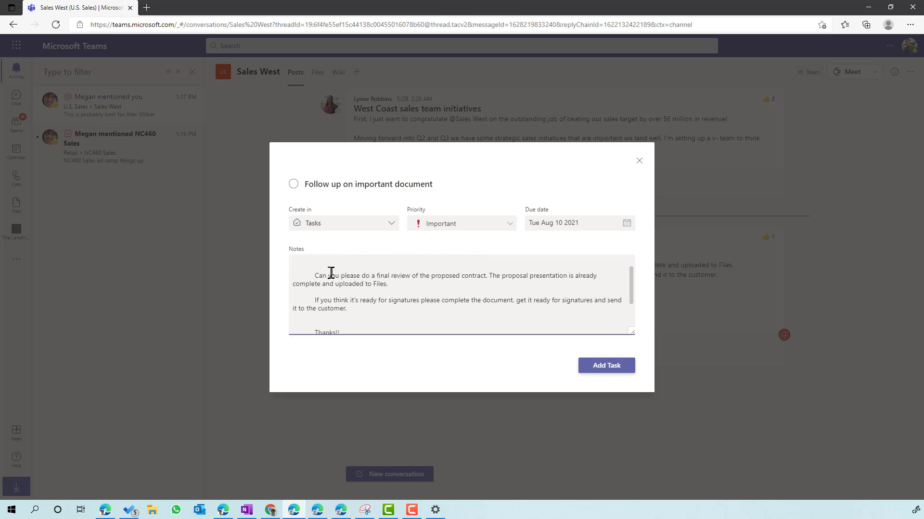
{"action": "scroll", "coordinate": [331, 272], "scroll_direction": "up", "scroll_amount": 1}
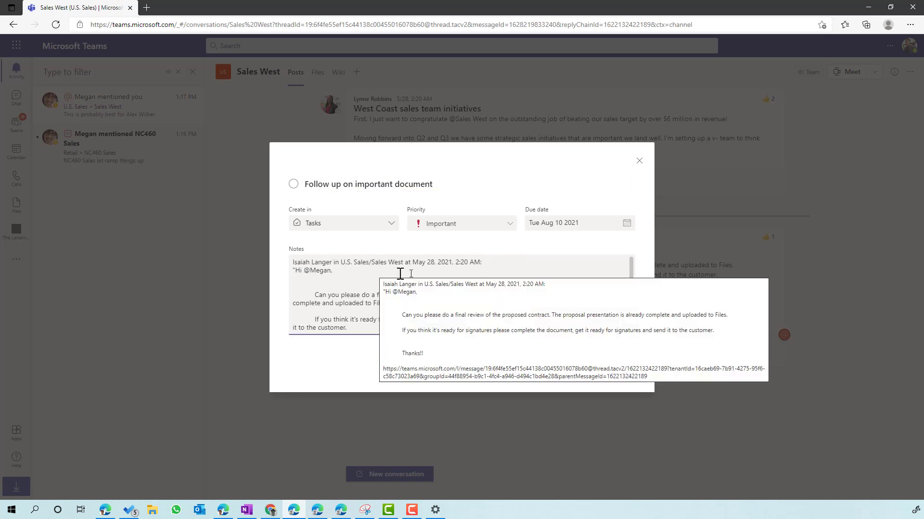
Check the remaining message text down to the end of the notes, and add the follow-up task.
{"action": "scroll", "coordinate": [519, 310], "scroll_direction": "down", "scroll_amount": 2}
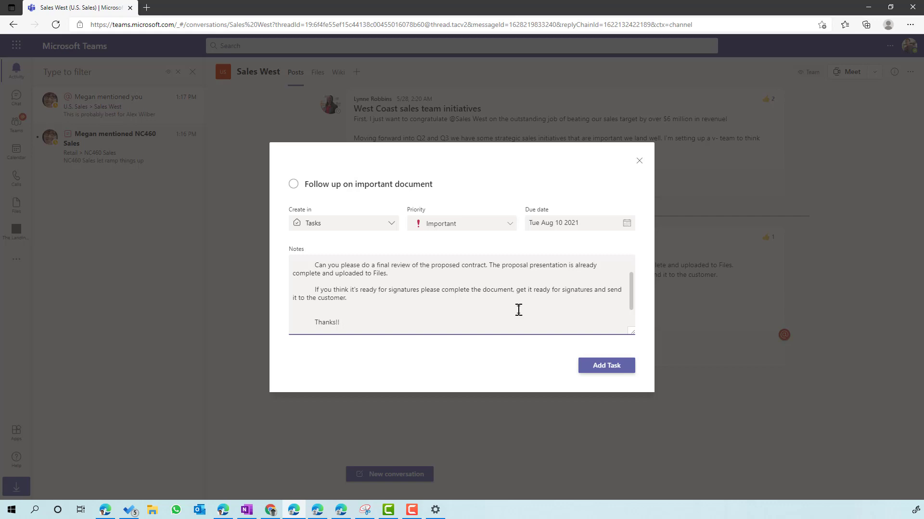
{"action": "scroll", "coordinate": [519, 310], "scroll_direction": "down", "scroll_amount": 1}
{"action": "left_click_drag", "start_coordinate": [464, 320], "coordinate": [285, 313]}
{"action": "left_click", "coordinate": [619, 374]}
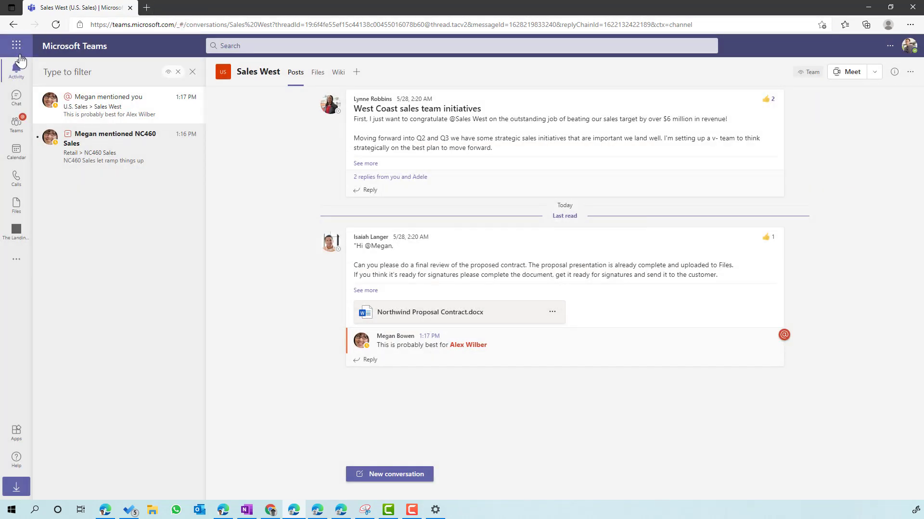
Switch to Microsoft To Do through Office 365 and open "Follow up on important document" in the Tasks list.
{"action": "left_click", "coordinate": [21, 56]}
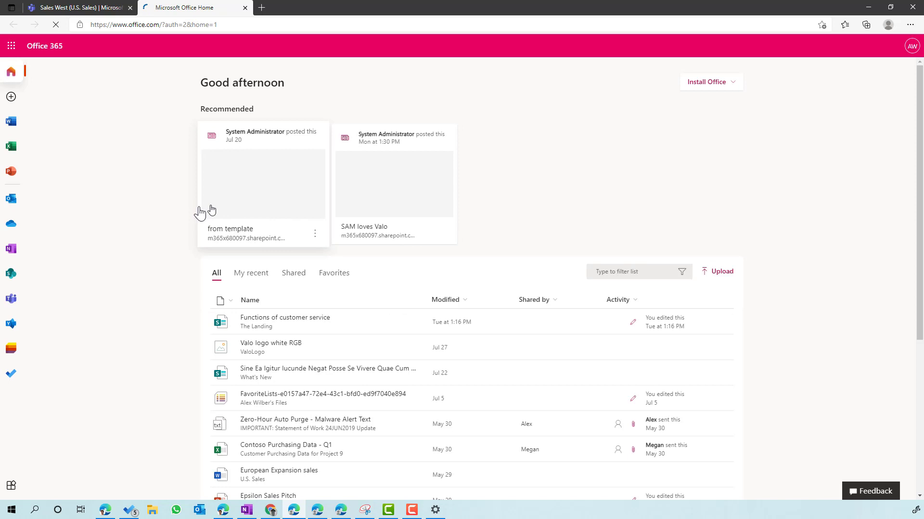
{"action": "left_click", "coordinate": [11, 374]}
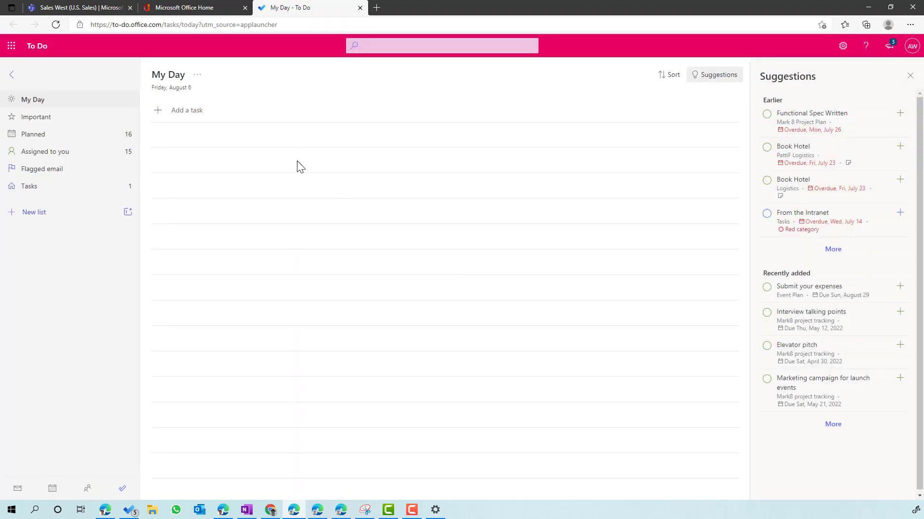
{"action": "left_click", "coordinate": [69, 187]}
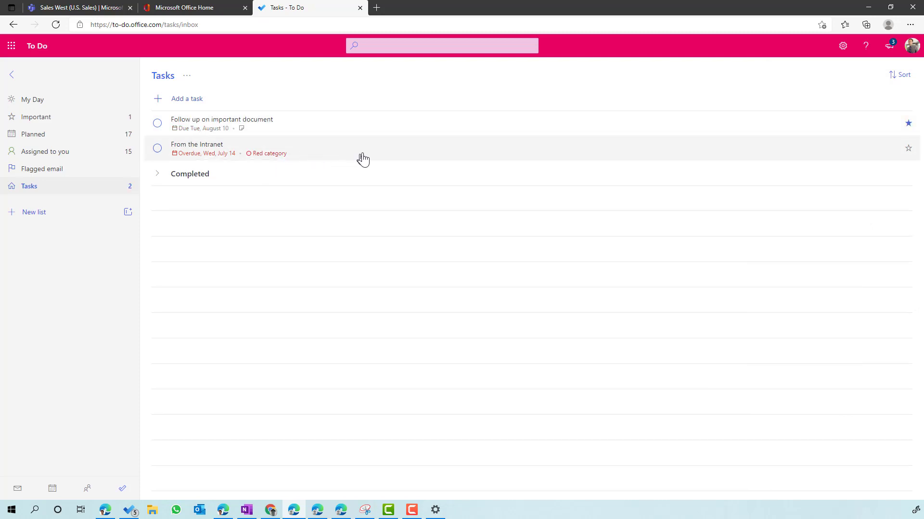
{"action": "left_click", "coordinate": [379, 128]}
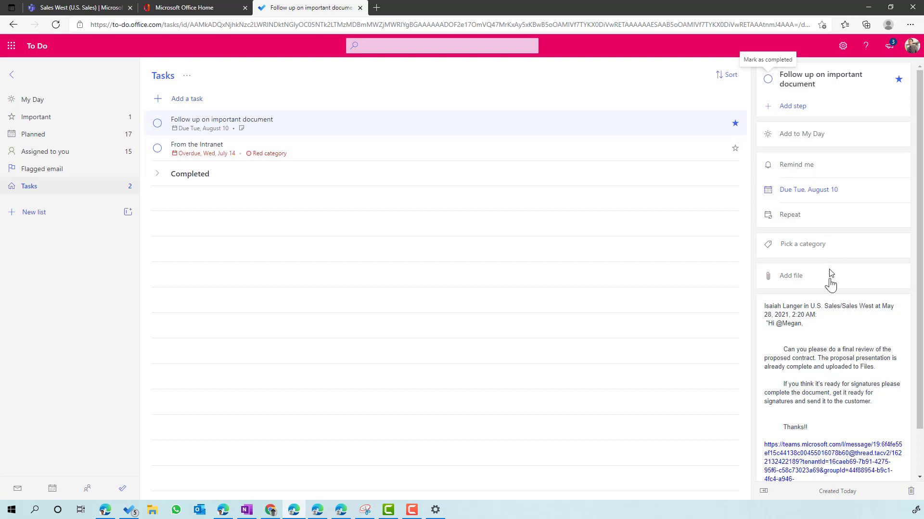
Follow the Teams message link in the task's notes, declining the desktop app and continuing in the web app.
{"action": "left_click", "coordinate": [765, 306]}
{"action": "left_click_drag", "start_coordinate": [764, 306], "coordinate": [838, 384]}
{"action": "left_click", "coordinate": [838, 383]}
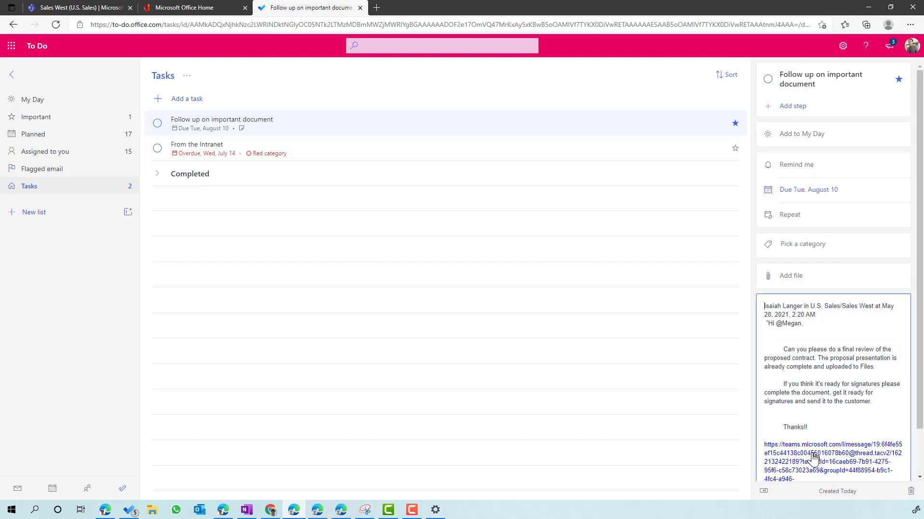
{"action": "left_click", "coordinate": [813, 460]}
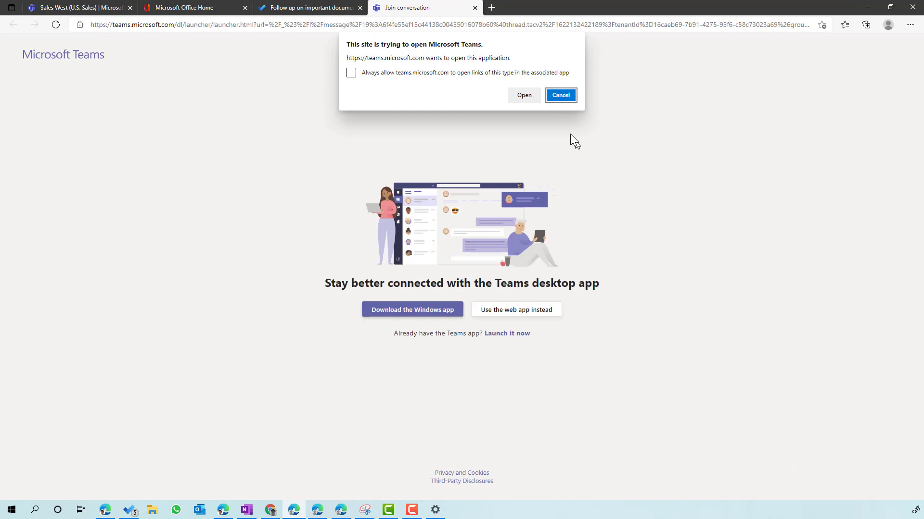
{"action": "left_click", "coordinate": [561, 94]}
{"action": "left_click", "coordinate": [541, 316]}
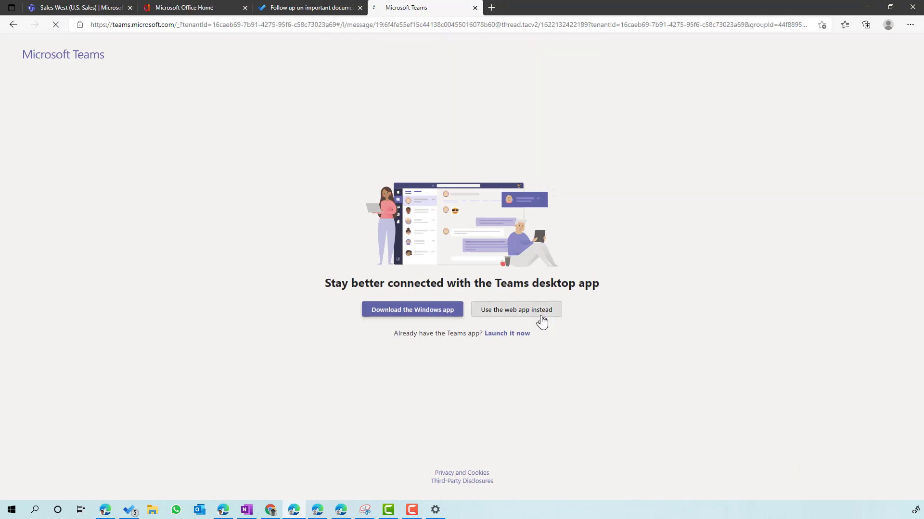